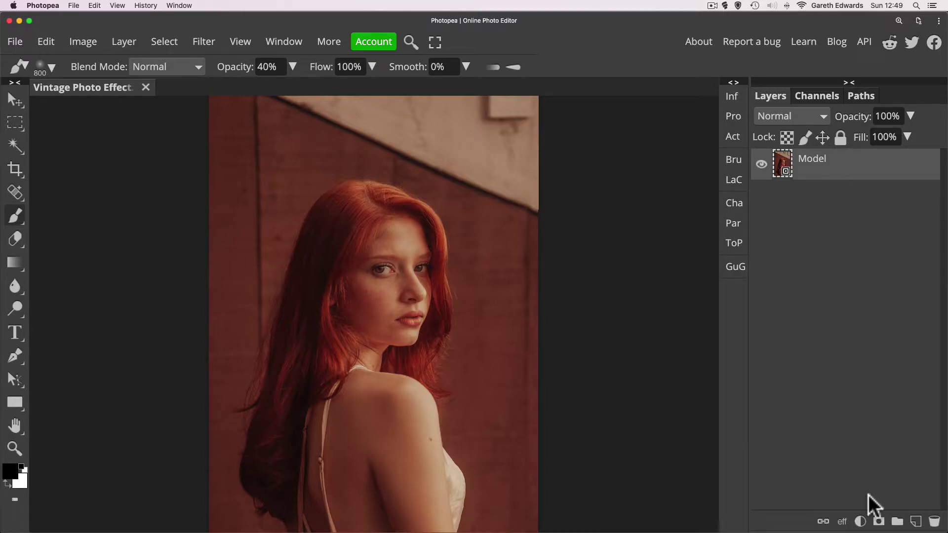
- Add a colorized Hue/Saturation adjustment layer at Hue 25, Saturation 19 for a sepia tint
{"action": "left_click", "coordinate": [859, 521]}
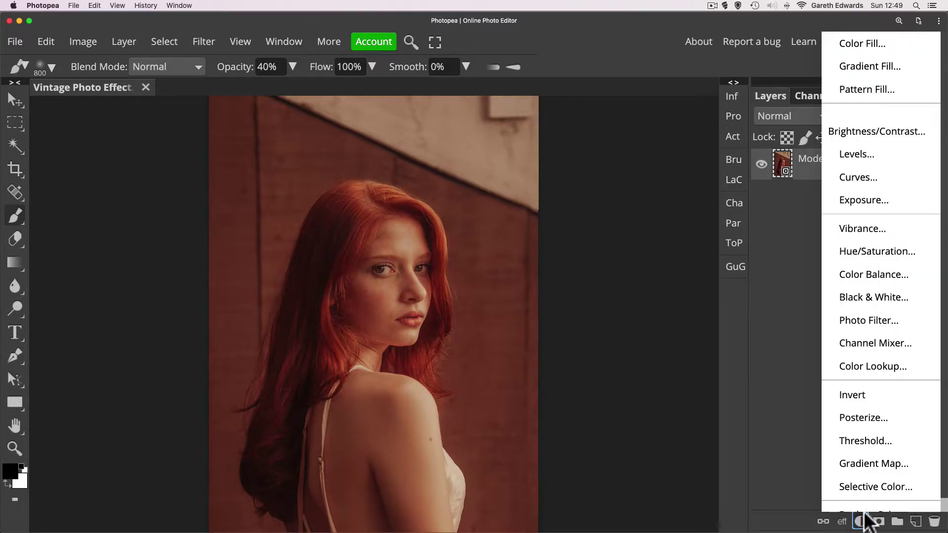
{"action": "left_click", "coordinate": [890, 251]}
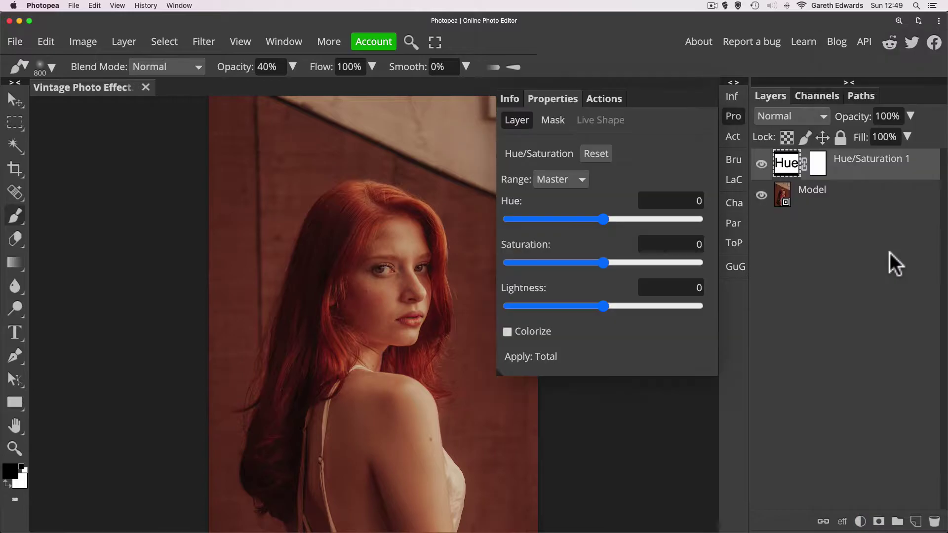
{"action": "left_click", "coordinate": [507, 330]}
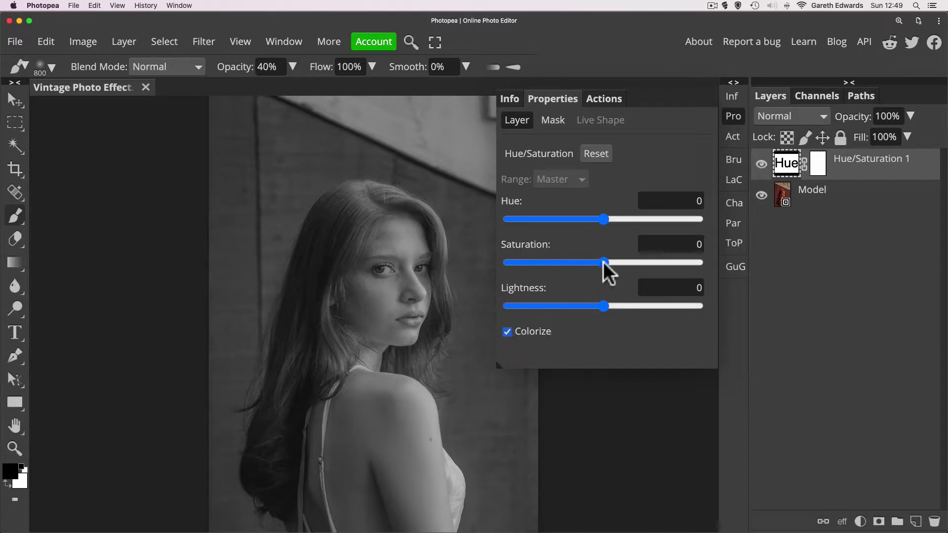
{"action": "left_click_drag", "start_coordinate": [603, 262], "coordinate": [617, 258]}
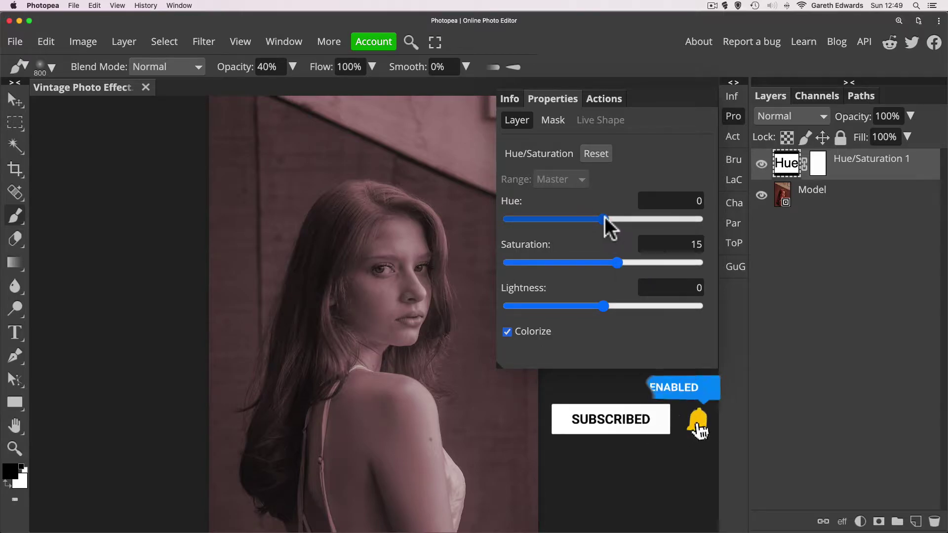
{"action": "left_click_drag", "start_coordinate": [605, 218], "coordinate": [617, 218]}
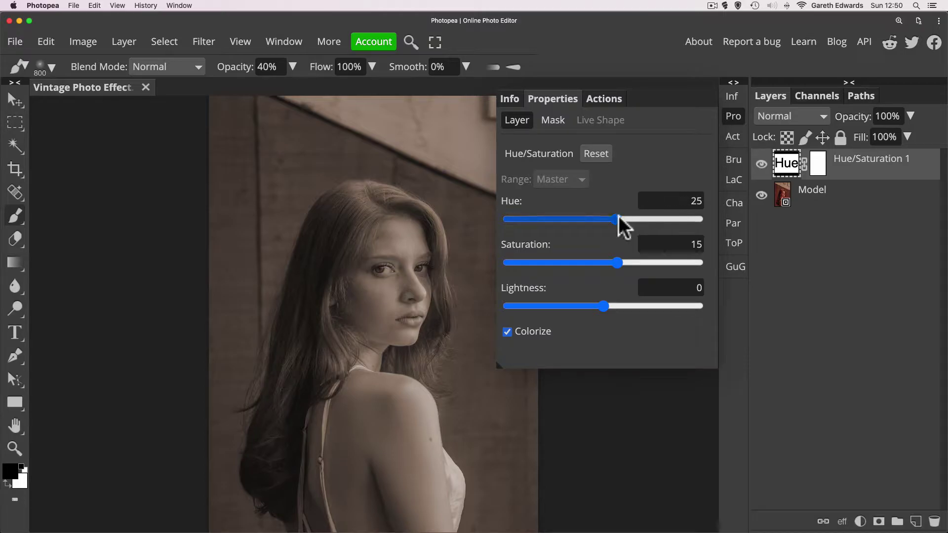
{"action": "left_click_drag", "start_coordinate": [618, 216], "coordinate": [615, 217]}
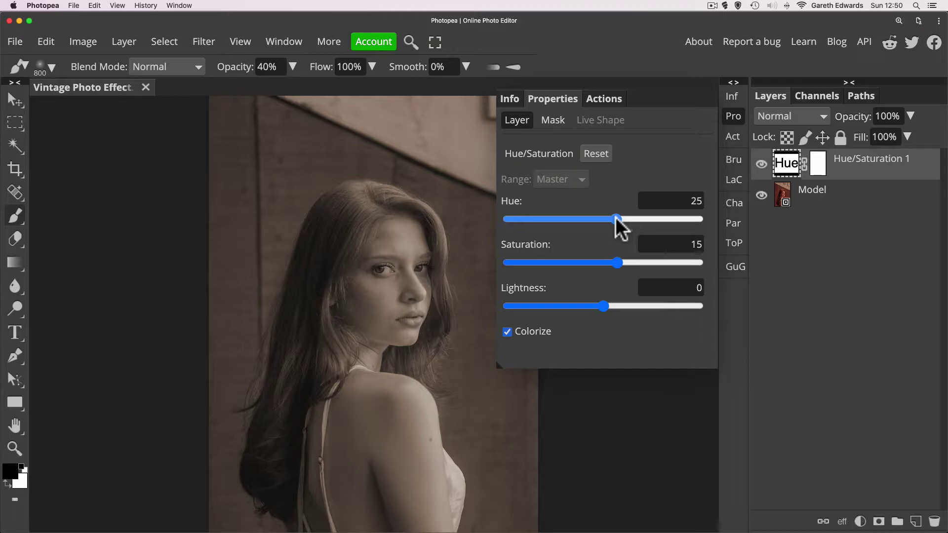
{"action": "mouse_move", "coordinate": [618, 263]}
{"action": "left_mouse_down"}
{"action": "mouse_move", "coordinate": [609, 264]}
{"action": "mouse_move", "coordinate": [620, 265]}
{"action": "left_mouse_up"}
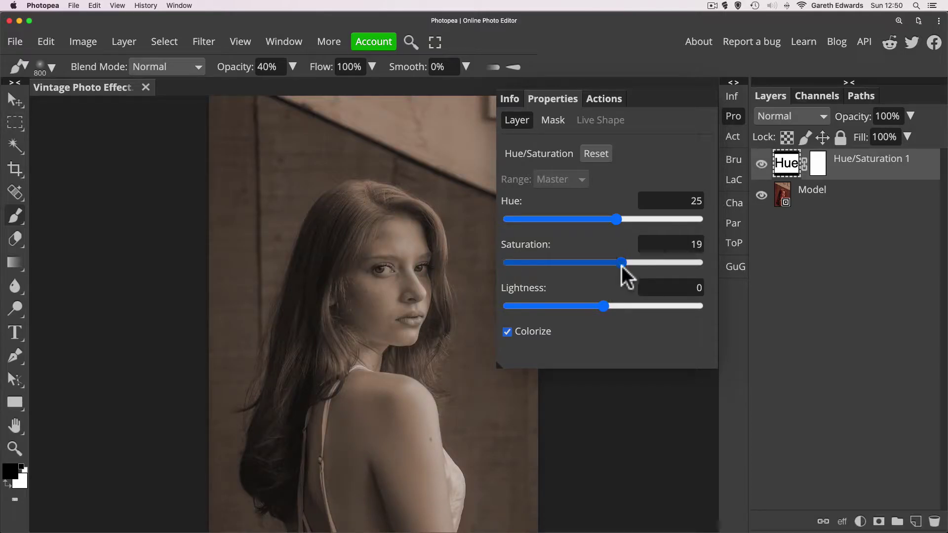
{"action": "left_click", "coordinate": [731, 118]}
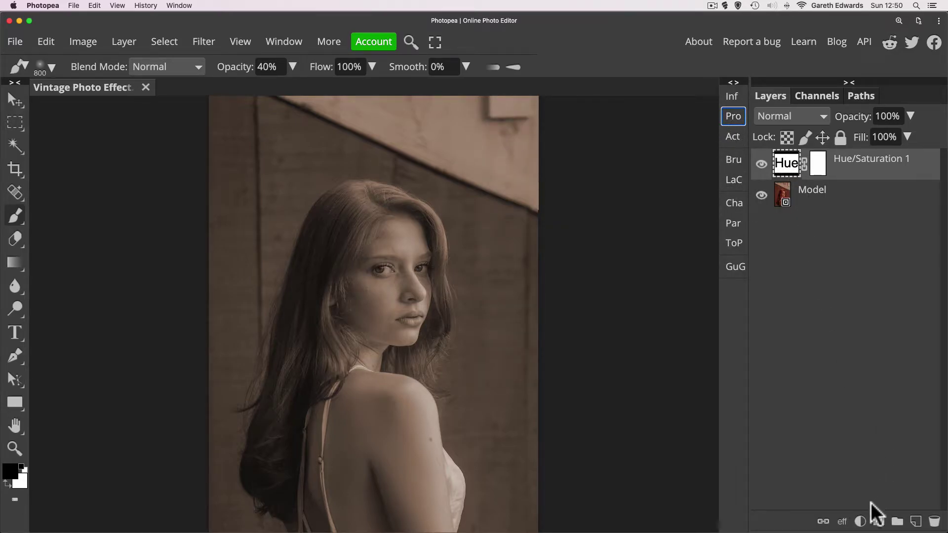
- Add a Brightness/Contrast adjustment layer using legacy contrast set to -14
{"action": "left_click", "coordinate": [860, 521]}
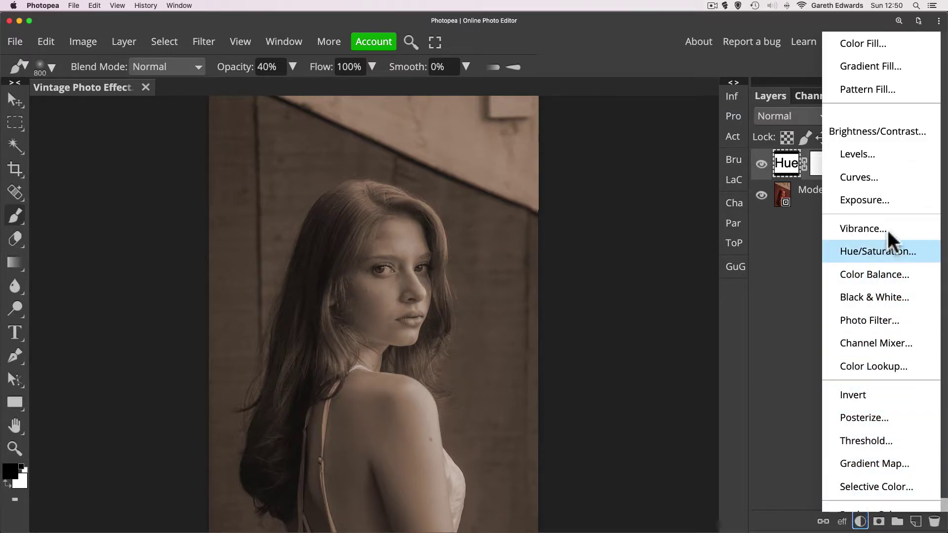
{"action": "left_click", "coordinate": [887, 130]}
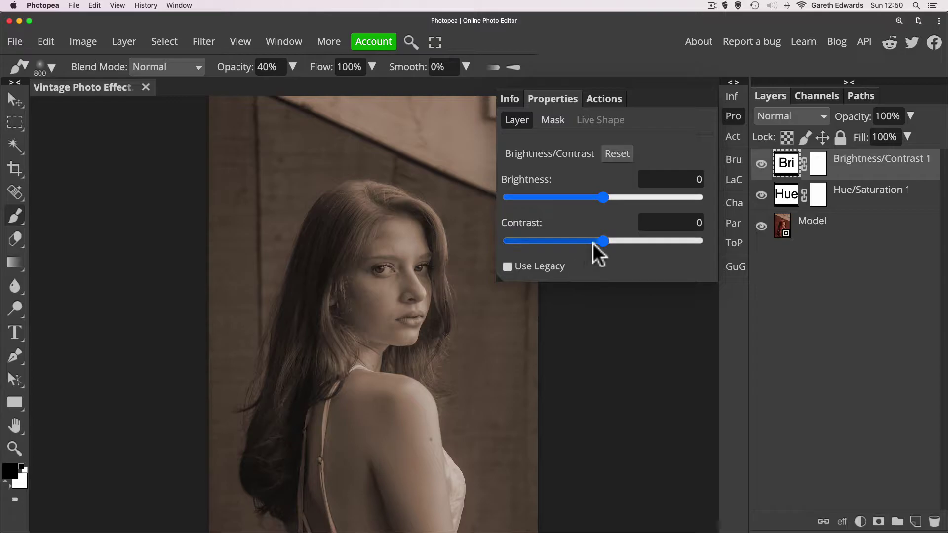
{"action": "left_click_drag", "start_coordinate": [600, 240], "coordinate": [560, 241]}
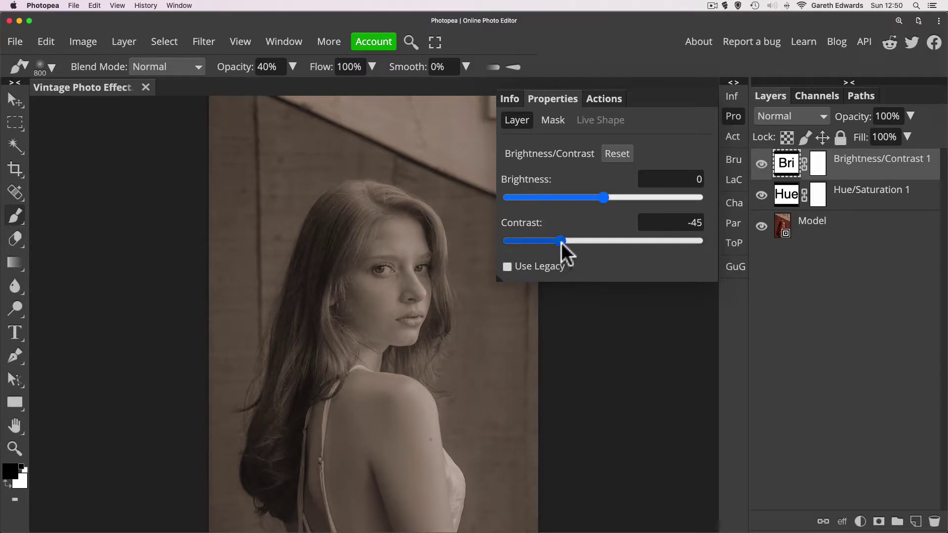
{"action": "left_click_drag", "start_coordinate": [561, 241], "coordinate": [601, 237]}
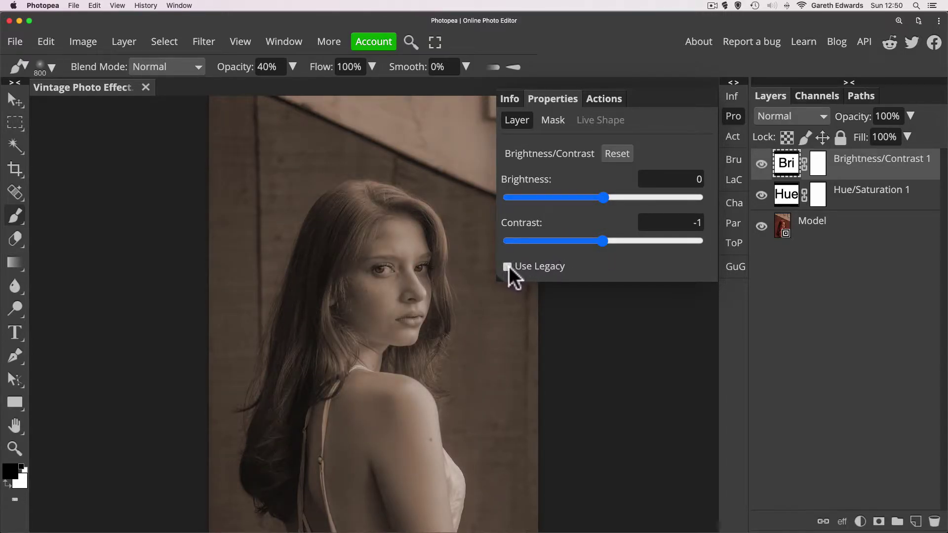
{"action": "left_click", "coordinate": [507, 266]}
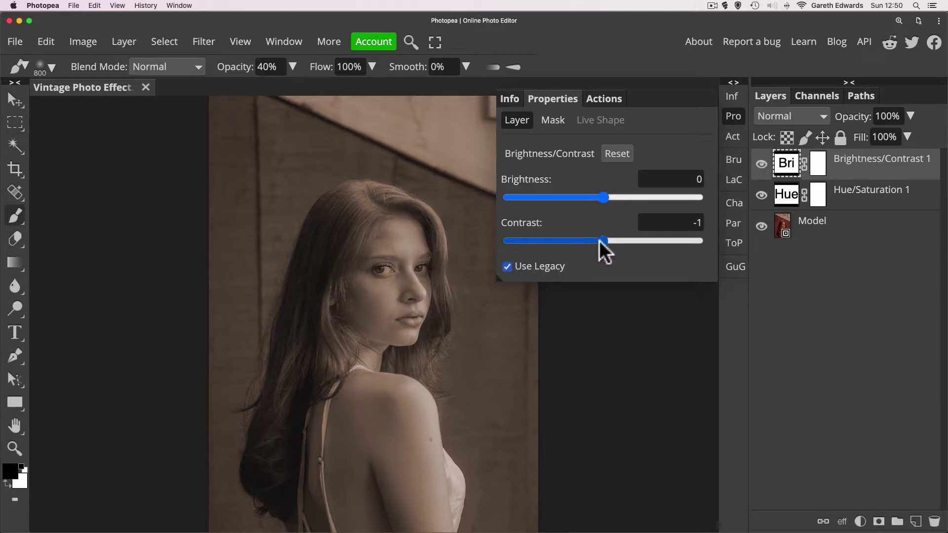
{"action": "left_click_drag", "start_coordinate": [601, 239], "coordinate": [589, 240]}
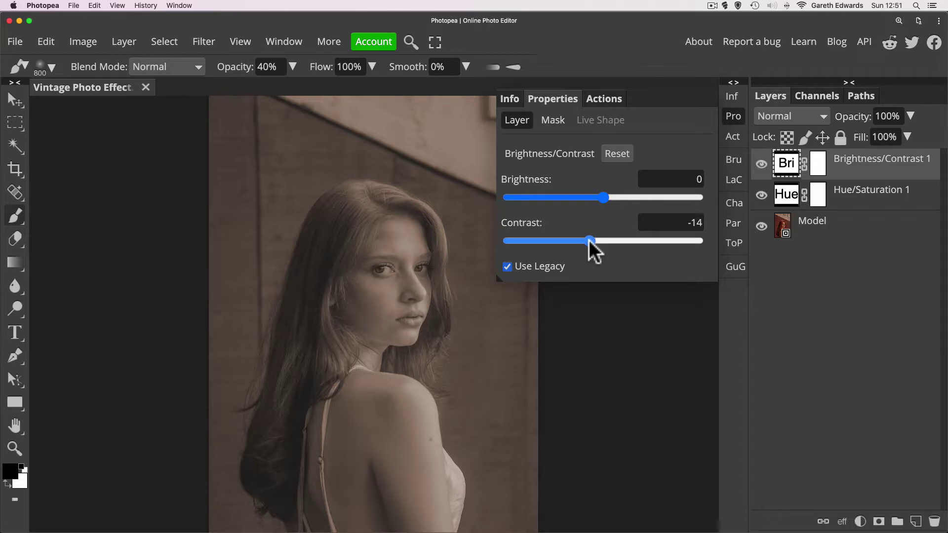
- Toggle the contrast and sepia layers off and on to compare the faded look
{"action": "left_click", "coordinate": [761, 167]}
{"action": "left_click", "coordinate": [761, 167]}
{"action": "left_click", "coordinate": [762, 167]}
{"action": "left_click", "coordinate": [762, 166]}
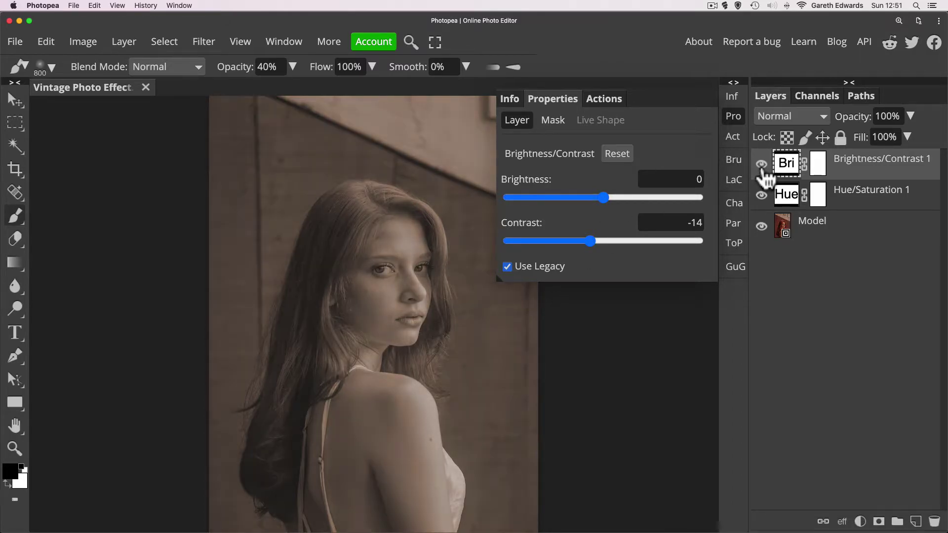
{"action": "left_click", "coordinate": [762, 167]}
{"action": "left_click", "coordinate": [761, 167]}
{"action": "left_click", "coordinate": [761, 166]}
{"action": "left_click", "coordinate": [761, 167]}
{"action": "left_click", "coordinate": [735, 116]}
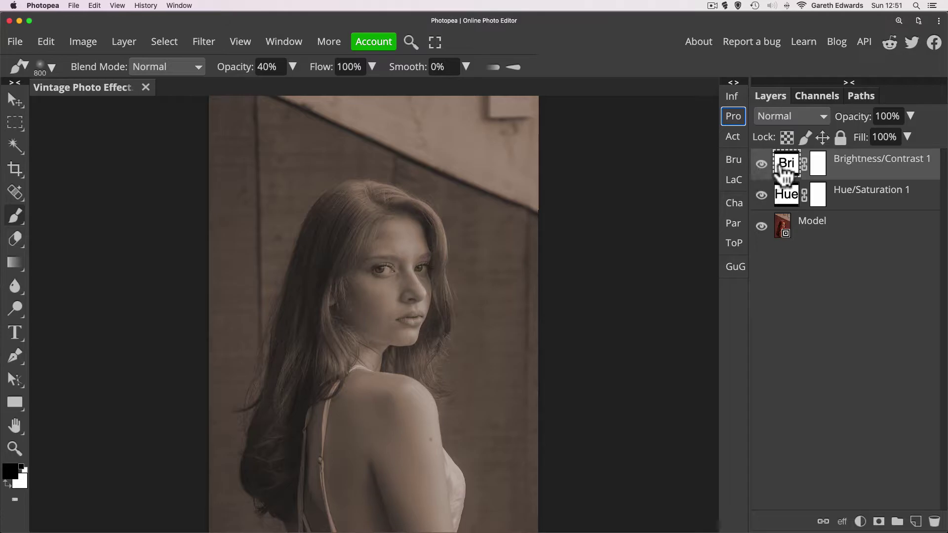
{"action": "left_click", "coordinate": [762, 195]}
{"action": "left_click", "coordinate": [762, 195]}
{"action": "left_click", "coordinate": [762, 164]}
{"action": "left_click", "coordinate": [761, 165]}
{"action": "left_click", "coordinate": [761, 164]}
{"action": "left_click", "coordinate": [762, 164]}
- Drop the stained paper texture onto the portrait and scale it to cover the whole canvas
{"action": "left_click_drag", "start_coordinate": [740, 264], "coordinate": [403, 249]}
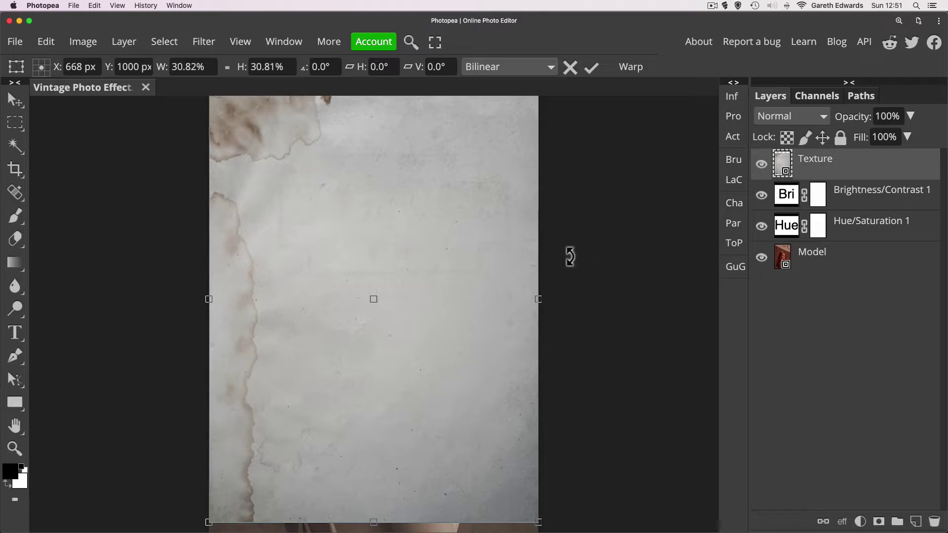
{"action": "key", "text": "super+minus"}
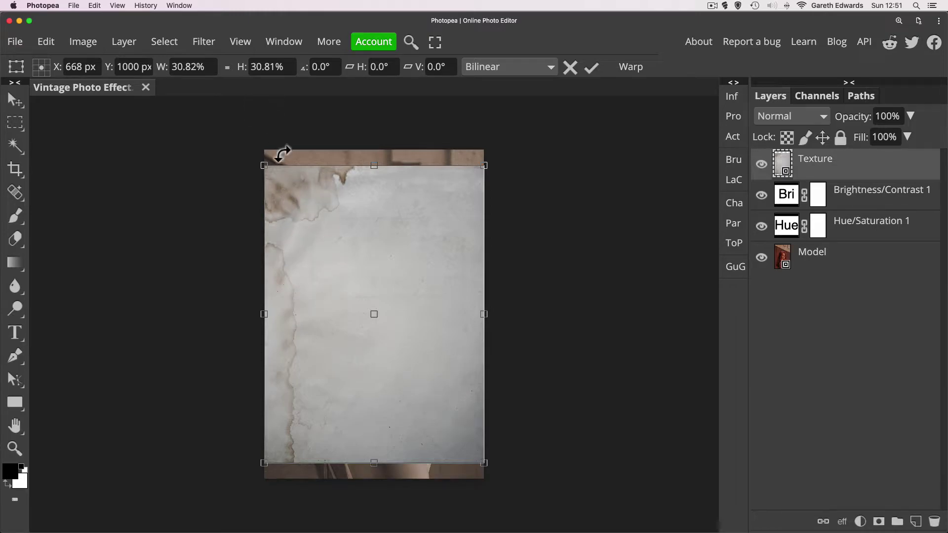
{"action": "left_click_drag", "start_coordinate": [265, 166], "coordinate": [252, 149]}
{"action": "left_click_drag", "start_coordinate": [483, 462], "coordinate": [495, 474]}
{"action": "left_click_drag", "start_coordinate": [394, 396], "coordinate": [389, 397]}
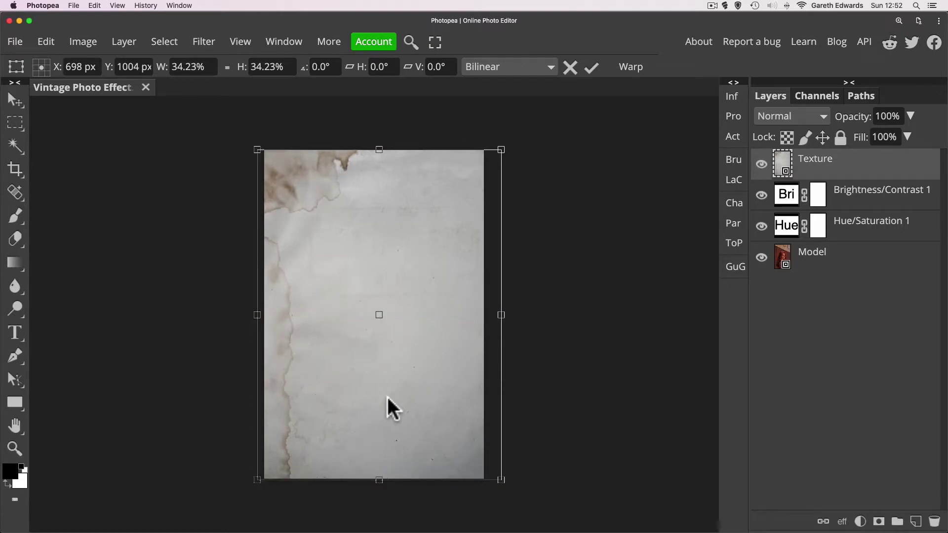
{"action": "key", "text": "Return"}
{"action": "key", "text": "b"}
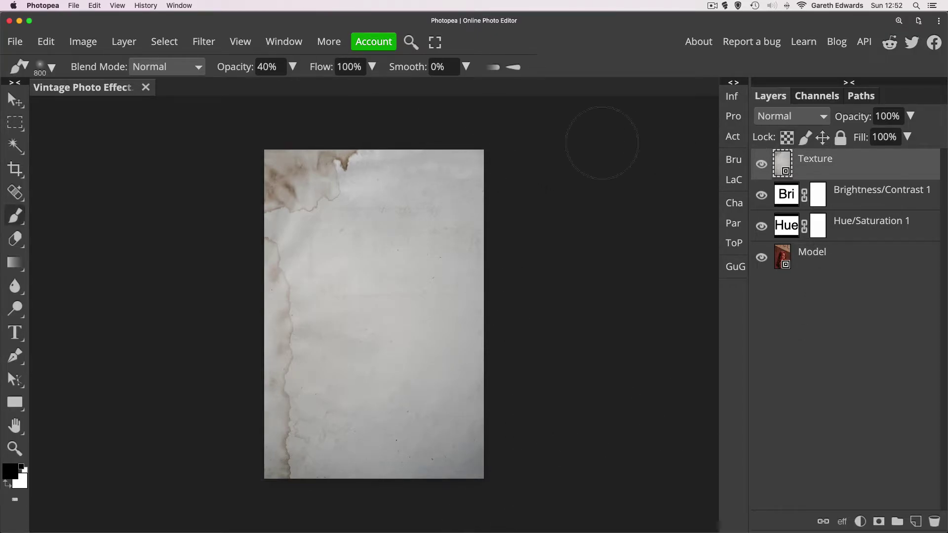
- Set the Texture layer's blend mode to Multiply, declining the rasterize prompt
{"action": "left_click", "coordinate": [799, 117]}
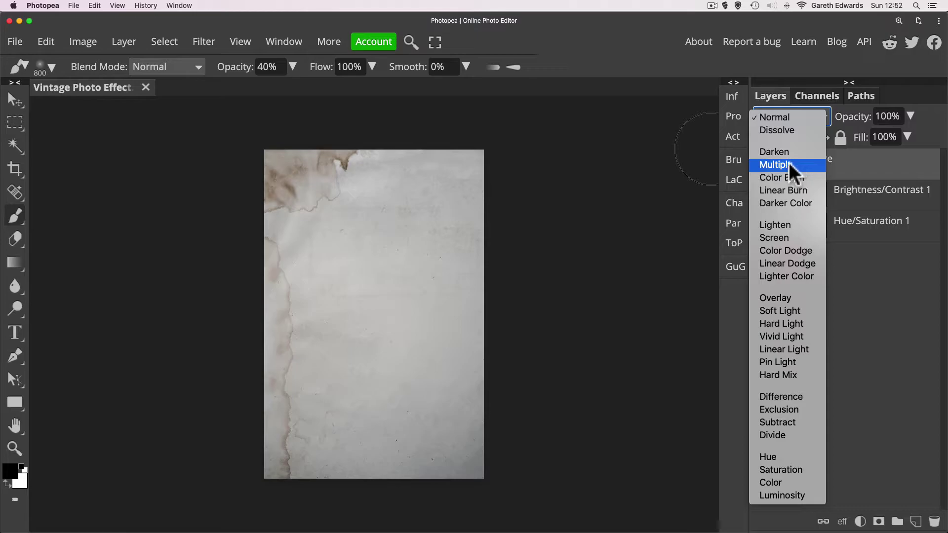
{"action": "left_click", "coordinate": [789, 163]}
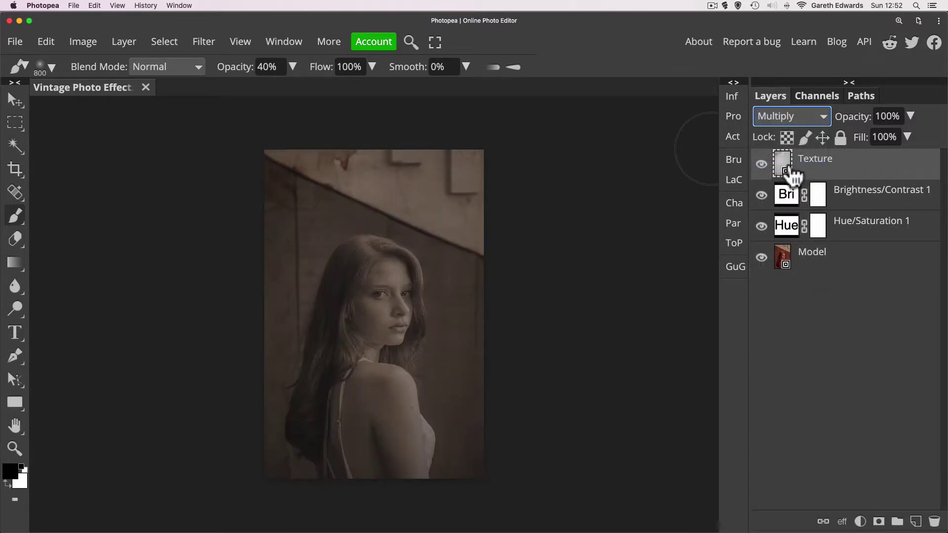
{"action": "key", "text": "super+minus"}
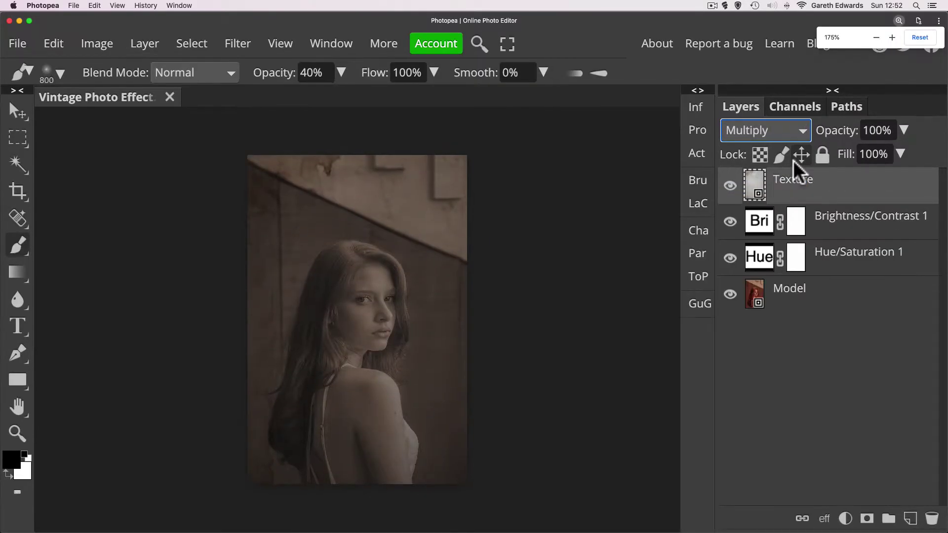
{"action": "key", "text": "super+equal"}
{"action": "left_click", "coordinate": [575, 206]}
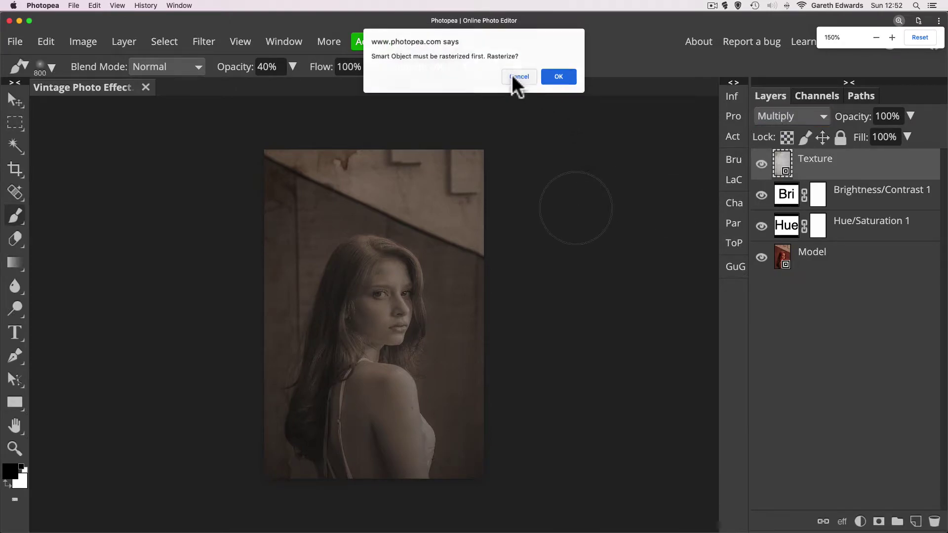
{"action": "left_click", "coordinate": [513, 73]}
{"action": "key", "text": "super+equal"}
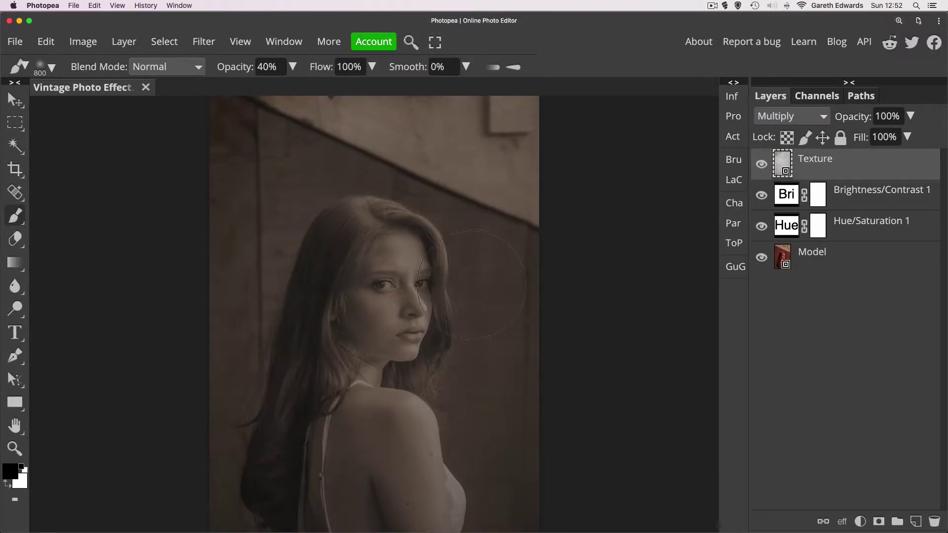
- Toggle the Texture layer's visibility to compare the portrait with and without the paper
{"action": "left_click", "coordinate": [761, 165]}
{"action": "left_click", "coordinate": [761, 165]}
{"action": "left_click", "coordinate": [762, 164]}
{"action": "left_click", "coordinate": [761, 165]}
{"action": "left_click", "coordinate": [762, 165]}
{"action": "left_click", "coordinate": [761, 164]}
{"action": "left_click", "coordinate": [762, 164]}
{"action": "left_click", "coordinate": [762, 164]}
- Drop the Texture layer's opacity to 80% and toggle it off and on to compare
{"action": "key", "text": "bracketleft"}
{"action": "key", "text": "bracketleft"}
{"action": "key", "text": "ctrl+minus"}
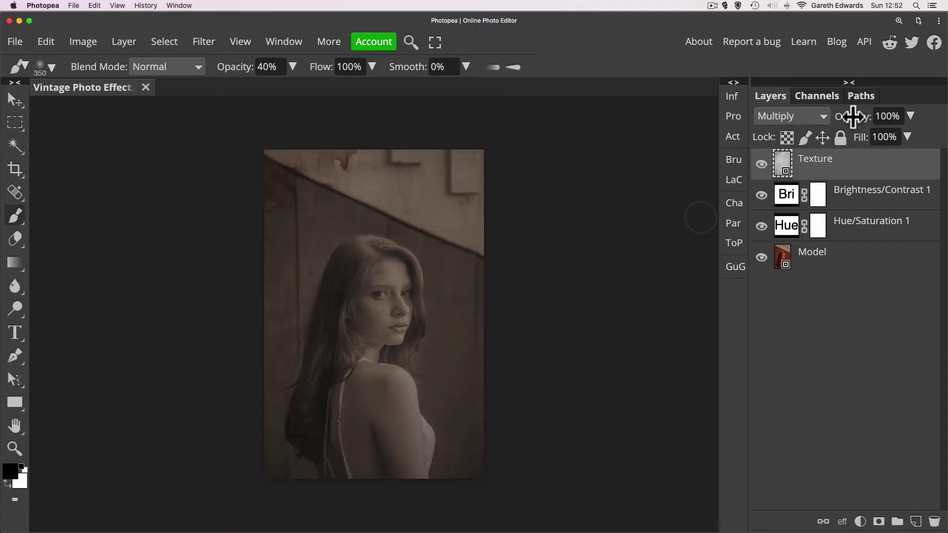
{"action": "mouse_move", "coordinate": [853, 117]}
{"action": "left_mouse_down"}
{"action": "mouse_move", "coordinate": [784, 126]}
{"action": "mouse_move", "coordinate": [863, 127]}
{"action": "mouse_move", "coordinate": [825, 129]}
{"action": "mouse_move", "coordinate": [860, 134]}
{"action": "mouse_move", "coordinate": [830, 135]}
{"action": "mouse_move", "coordinate": [847, 117]}
{"action": "left_mouse_up"}
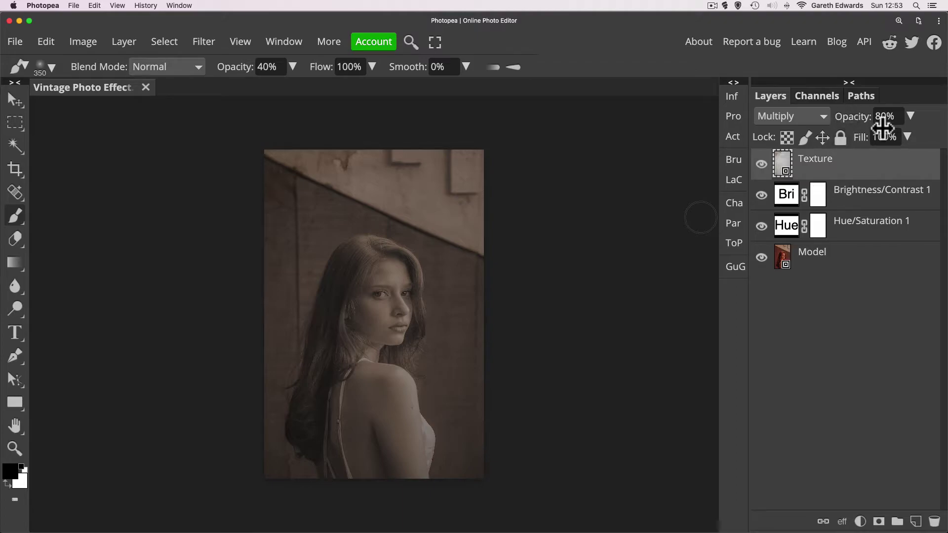
{"action": "left_click", "coordinate": [761, 164]}
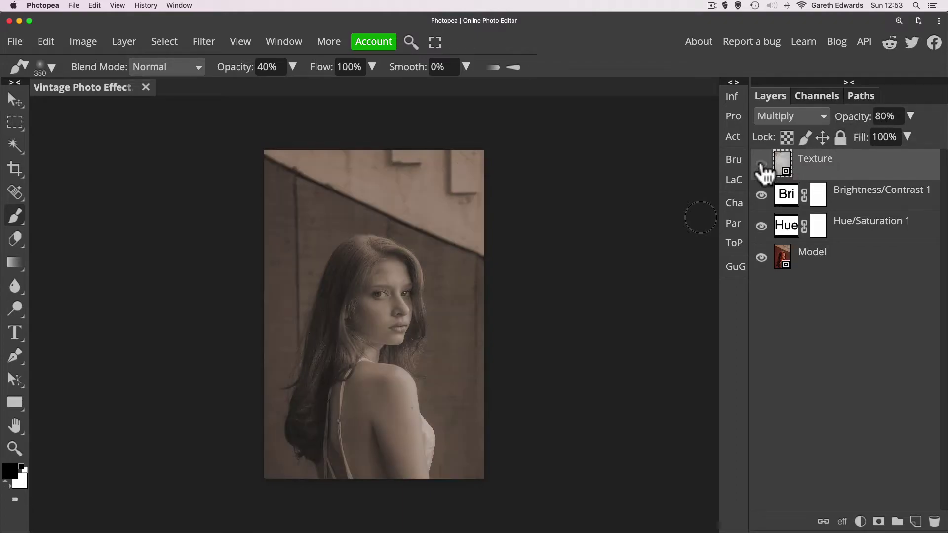
{"action": "left_click", "coordinate": [761, 165]}
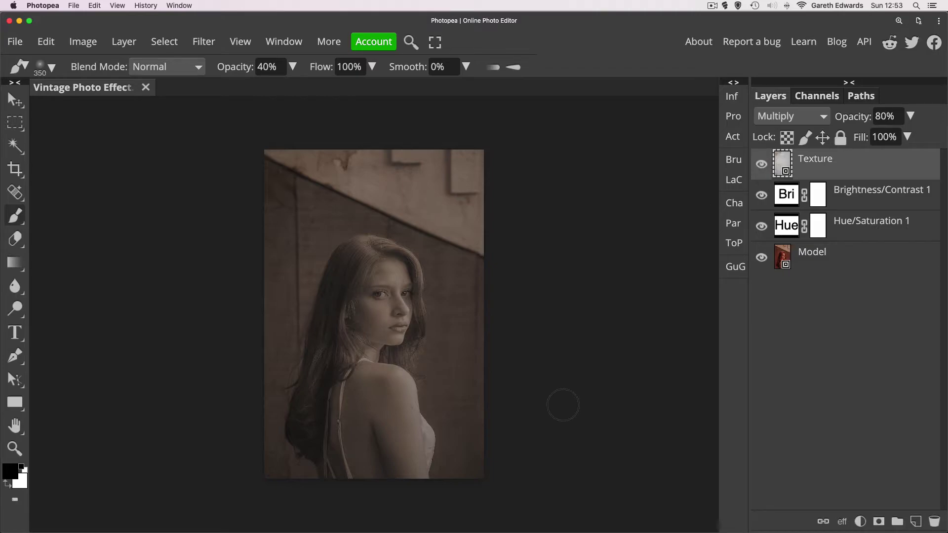
{"action": "key", "text": "super+plus"}
{"action": "mouse_move", "coordinate": [508, 401]}
{"action": "left_mouse_down"}
{"action": "mouse_move", "coordinate": [508, 324]}
{"action": "mouse_move", "coordinate": [508, 357]}
{"action": "left_mouse_up"}
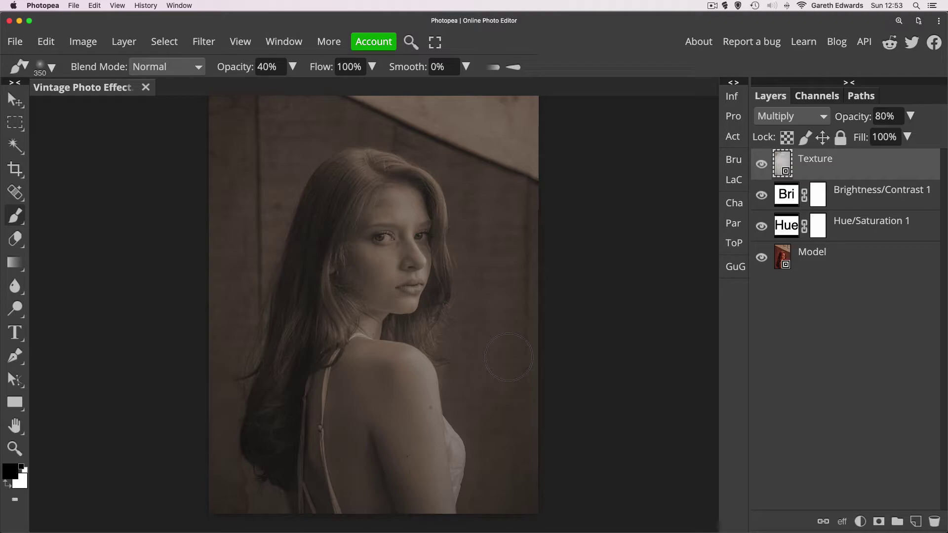
- Convert the Model photo layer into a smart object
{"action": "left_click", "coordinate": [784, 262]}
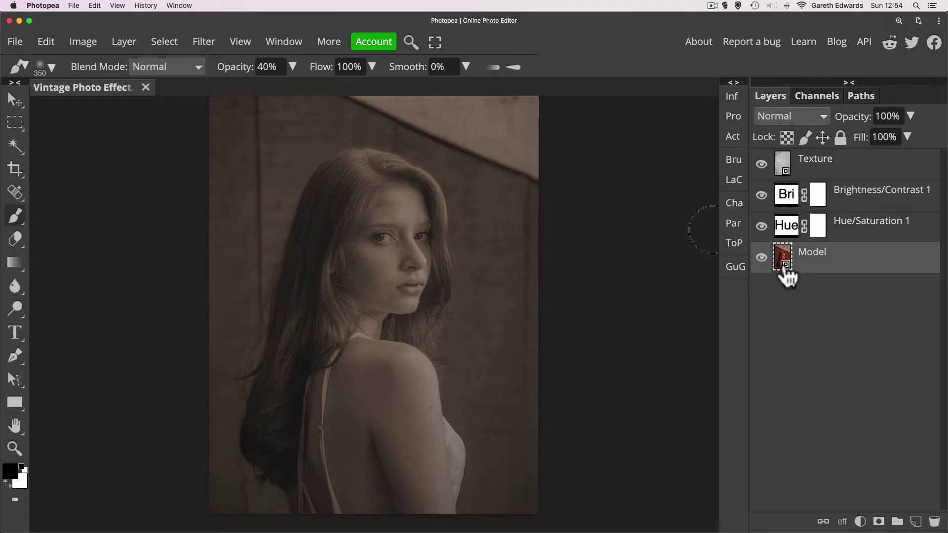
{"action": "right_click", "coordinate": [847, 268]}
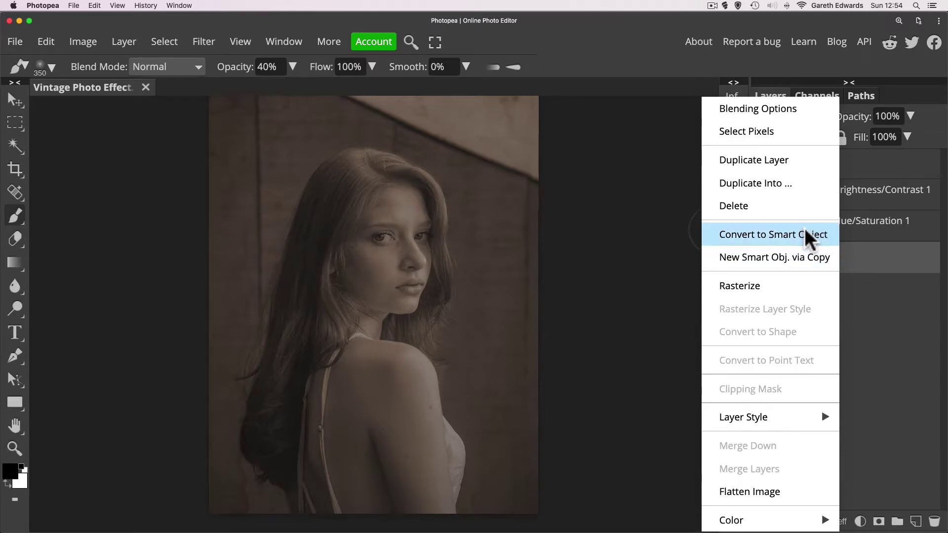
{"action": "left_click", "coordinate": [871, 283]}
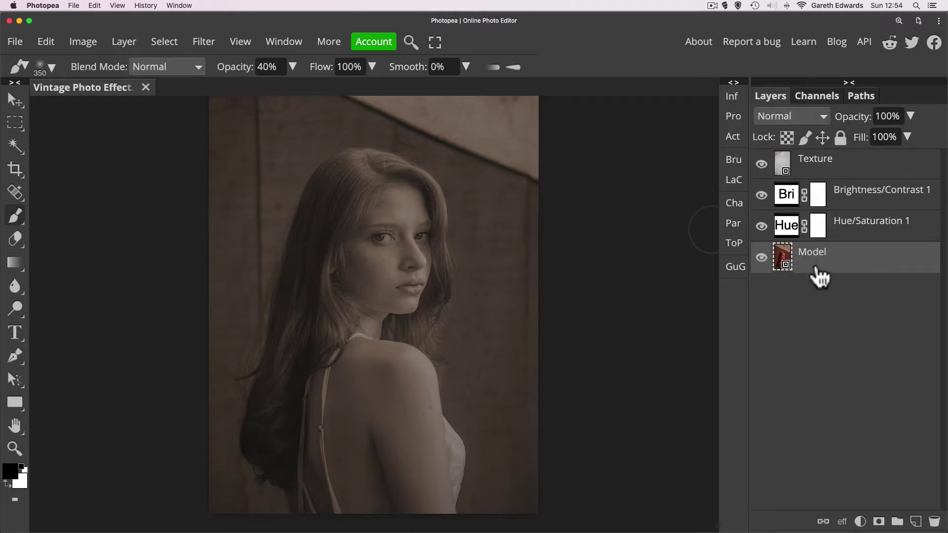
- Apply Filter > Blur > Box Blur to the Model layer with a 16 px radius
{"action": "left_click", "coordinate": [203, 42]}
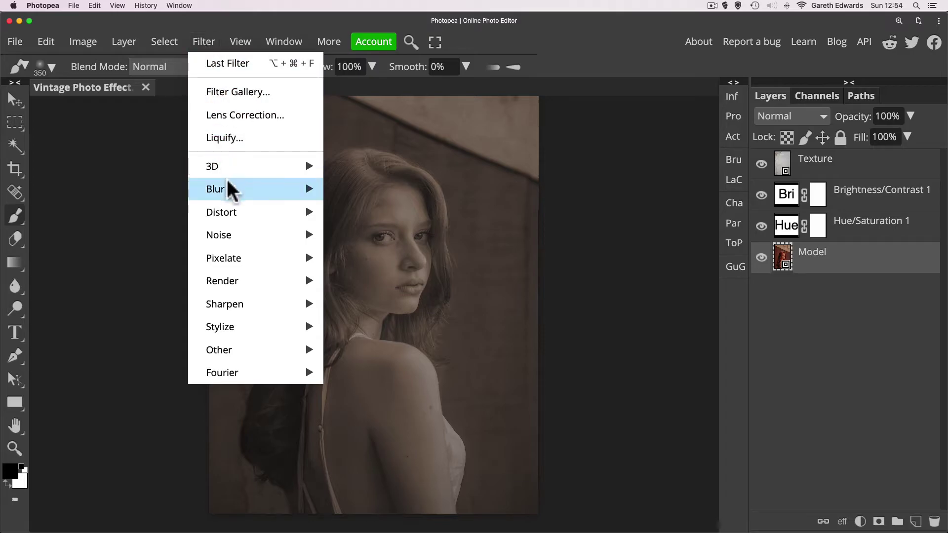
{"action": "mouse_move", "coordinate": [228, 194]}
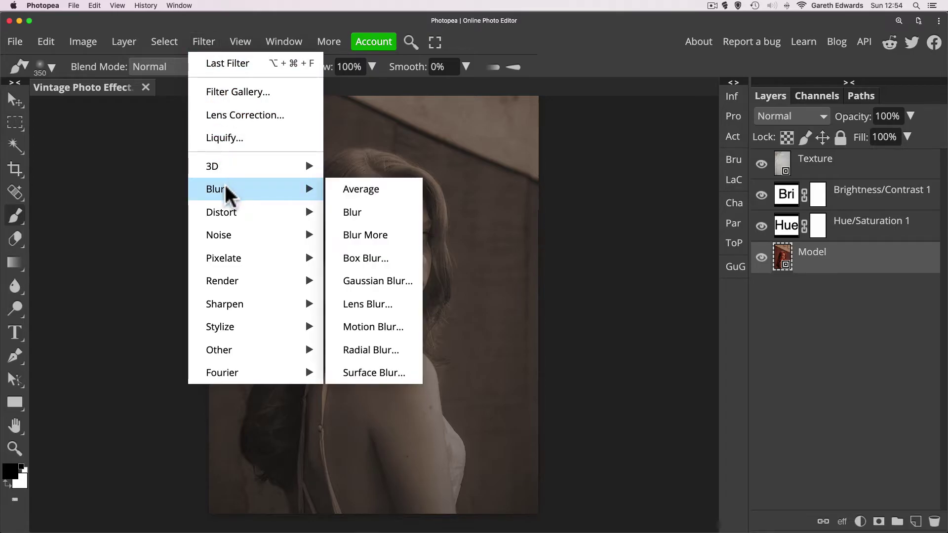
{"action": "left_click", "coordinate": [367, 261]}
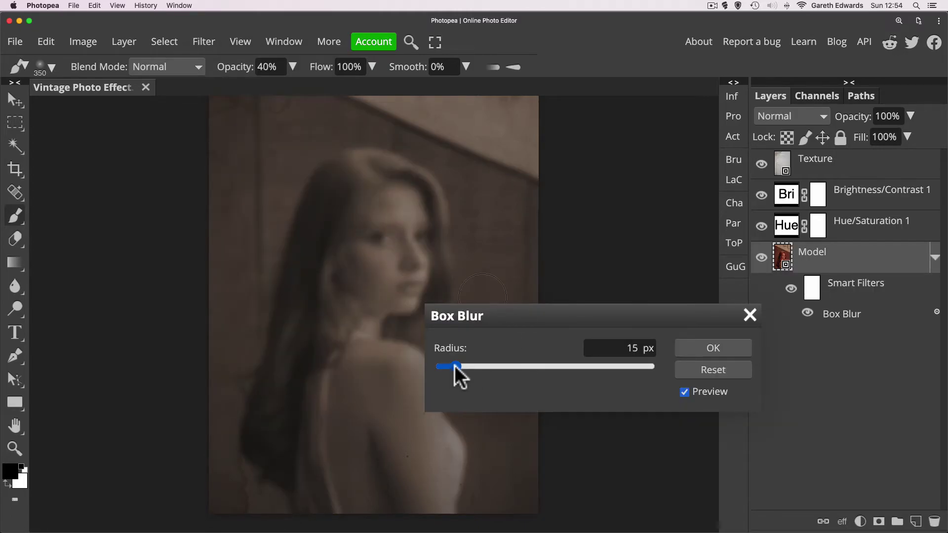
{"action": "left_click_drag", "start_coordinate": [454, 368], "coordinate": [453, 367]}
{"action": "left_click_drag", "start_coordinate": [519, 318], "coordinate": [527, 260]}
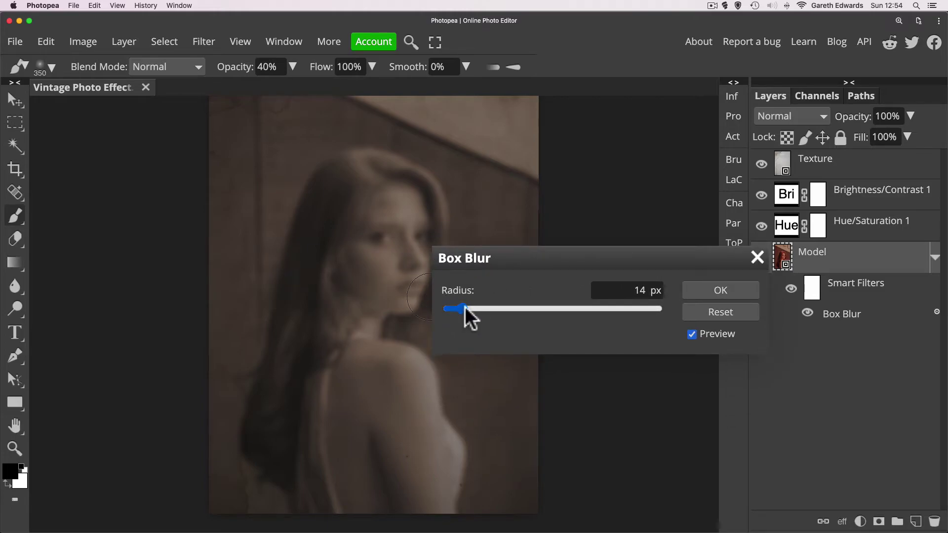
{"action": "mouse_move", "coordinate": [465, 306]}
{"action": "left_mouse_down"}
{"action": "mouse_move", "coordinate": [498, 307]}
{"action": "mouse_move", "coordinate": [453, 306]}
{"action": "mouse_move", "coordinate": [467, 301]}
{"action": "left_mouse_up"}
{"action": "left_click_drag", "start_coordinate": [639, 304], "coordinate": [639, 302]}
- Confirm the 16 px Box Blur, compare it on and off, then select the Smart Filters mask
{"action": "left_click", "coordinate": [724, 291]}
{"action": "mouse_move", "coordinate": [812, 288]}
{"action": "left_mouse_down"}
{"action": "mouse_move", "coordinate": [812, 305]}
{"action": "mouse_move", "coordinate": [807, 284]}
{"action": "left_mouse_up"}
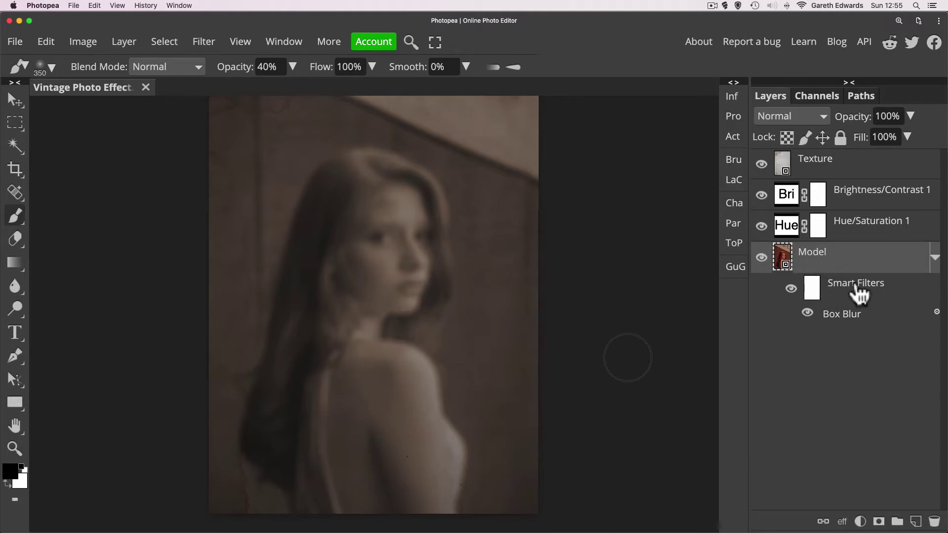
{"action": "left_click", "coordinate": [807, 318]}
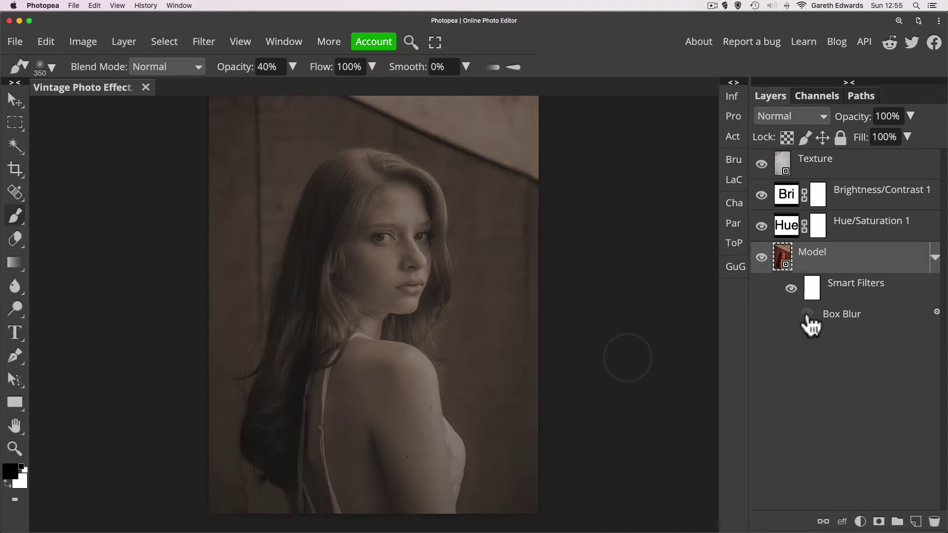
{"action": "left_click", "coordinate": [807, 318]}
{"action": "left_click", "coordinate": [807, 316]}
{"action": "left_click", "coordinate": [807, 316]}
{"action": "left_click", "coordinate": [813, 293]}
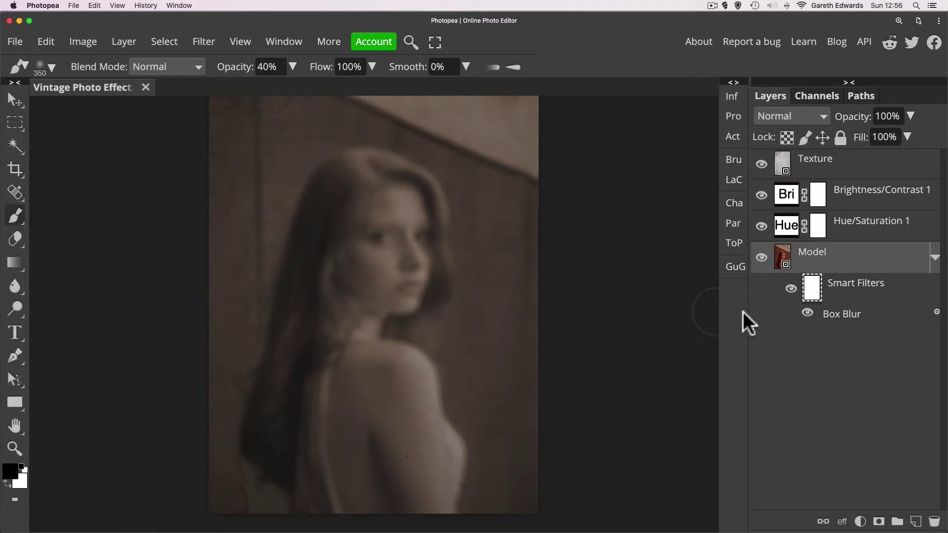
- Target the Smart Filters mask and set a fully soft brush at 50% opacity
{"action": "left_click", "coordinate": [809, 295]}
{"action": "left_click", "coordinate": [811, 298]}
{"action": "right_click", "coordinate": [476, 229]}
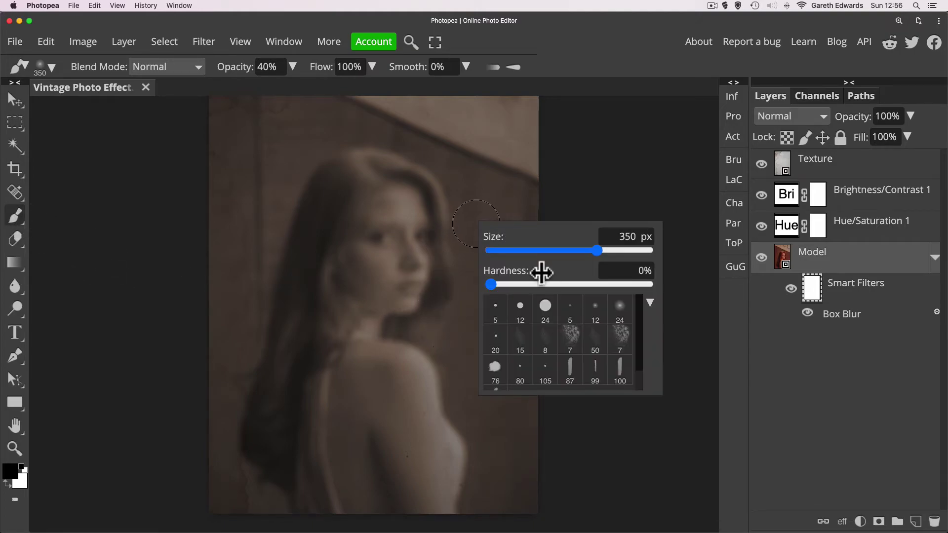
{"action": "left_click_drag", "start_coordinate": [494, 284], "coordinate": [487, 283]}
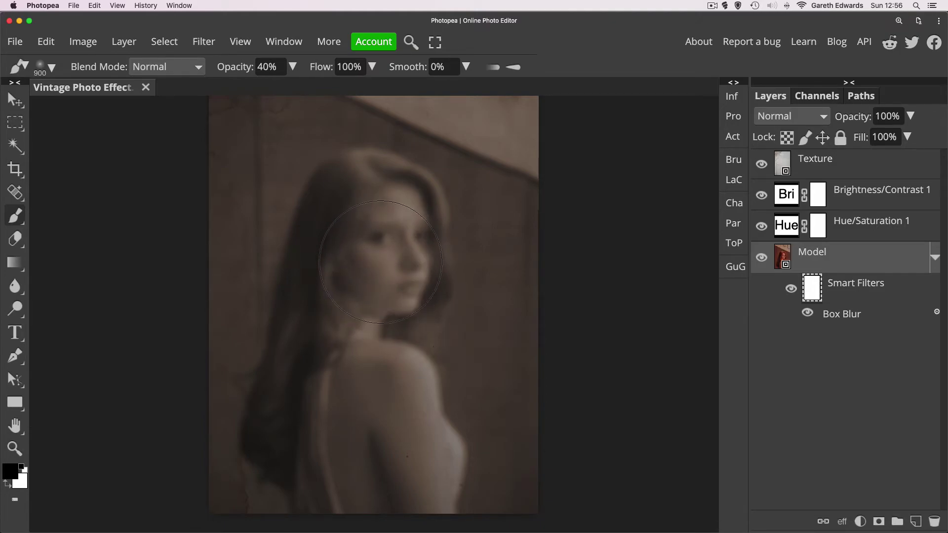
{"action": "key", "text": "5"}
- Paint the face, eyes and shoulder on the mask at 50–90% opacity to keep them sharp
{"action": "left_click_drag", "start_coordinate": [387, 225], "coordinate": [389, 221]}
{"action": "key", "text": "9"}
{"action": "mouse_move", "coordinate": [389, 232]}
{"action": "left_mouse_down"}
{"action": "mouse_move", "coordinate": [376, 271]}
{"action": "mouse_move", "coordinate": [385, 219]}
{"action": "mouse_move", "coordinate": [370, 291]}
{"action": "mouse_move", "coordinate": [383, 270]}
{"action": "mouse_move", "coordinate": [388, 277]}
{"action": "mouse_move", "coordinate": [393, 238]}
{"action": "mouse_move", "coordinate": [361, 292]}
{"action": "mouse_move", "coordinate": [342, 292]}
{"action": "left_mouse_up"}
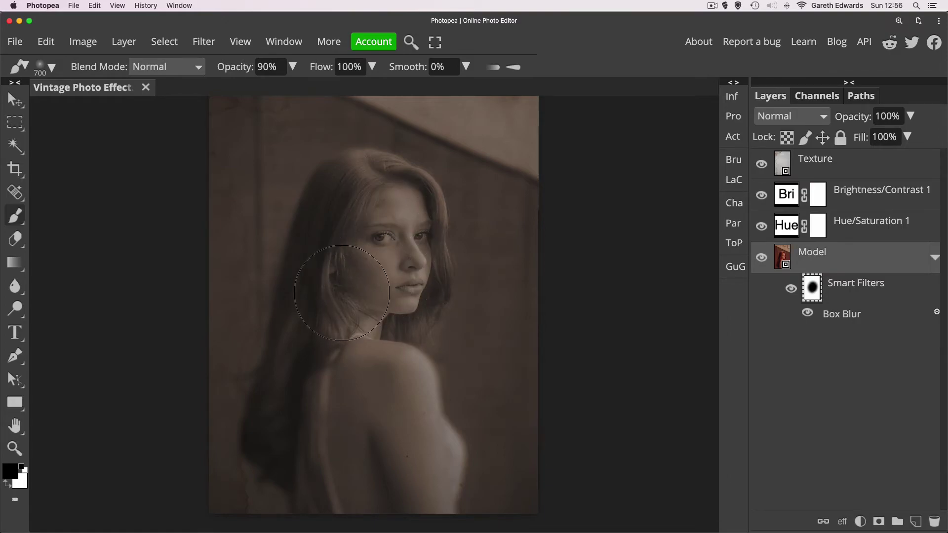
{"action": "key", "text": "6"}
{"action": "left_click_drag", "start_coordinate": [364, 273], "coordinate": [363, 288]}
{"action": "mouse_move", "coordinate": [341, 391]}
{"action": "left_mouse_down"}
{"action": "mouse_move", "coordinate": [310, 421]}
{"action": "mouse_move", "coordinate": [313, 433]}
{"action": "mouse_move", "coordinate": [329, 361]}
{"action": "mouse_move", "coordinate": [321, 428]}
{"action": "mouse_move", "coordinate": [379, 344]}
{"action": "mouse_move", "coordinate": [320, 365]}
{"action": "mouse_move", "coordinate": [335, 399]}
{"action": "left_mouse_up"}
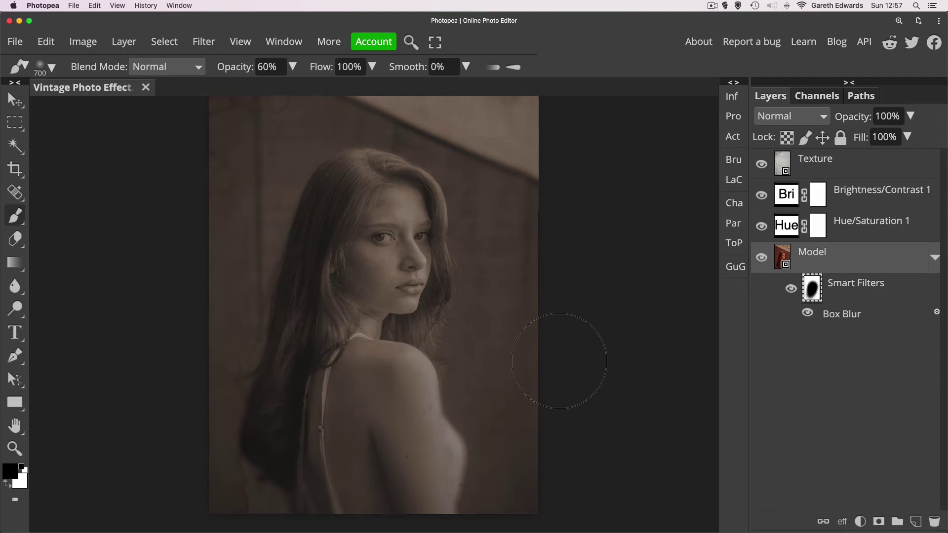
{"action": "key", "text": "super+equal"}
{"action": "mouse_move", "coordinate": [493, 344]}
{"action": "left_mouse_down"}
{"action": "mouse_move", "coordinate": [482, 322]}
{"action": "mouse_move", "coordinate": [500, 326]}
{"action": "left_mouse_up"}
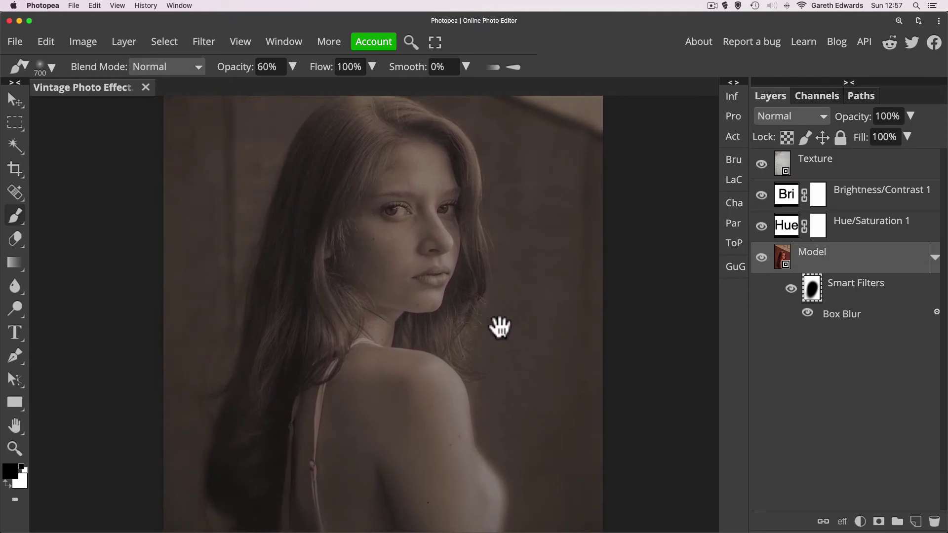
{"action": "left_click", "coordinate": [791, 290]}
{"action": "left_click", "coordinate": [791, 289]}
{"action": "left_click", "coordinate": [791, 290]}
{"action": "left_click", "coordinate": [791, 290]}
{"action": "left_click", "coordinate": [791, 289]}
{"action": "left_click", "coordinate": [791, 290]}
{"action": "left_click", "coordinate": [791, 289]}
{"action": "left_click", "coordinate": [791, 290]}
{"action": "left_click", "coordinate": [791, 290]}
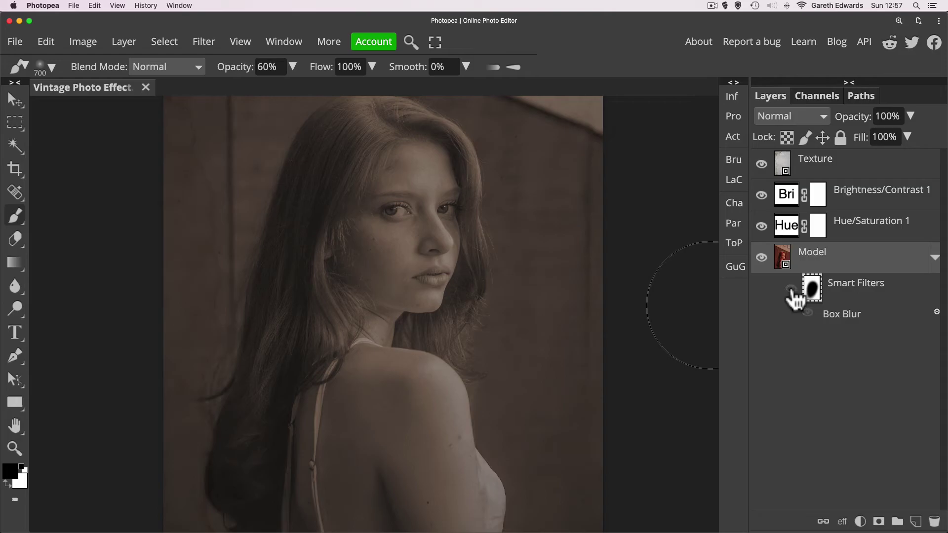
{"action": "left_click", "coordinate": [791, 289]}
{"action": "left_click", "coordinate": [791, 290]}
{"action": "left_click", "coordinate": [791, 289]}
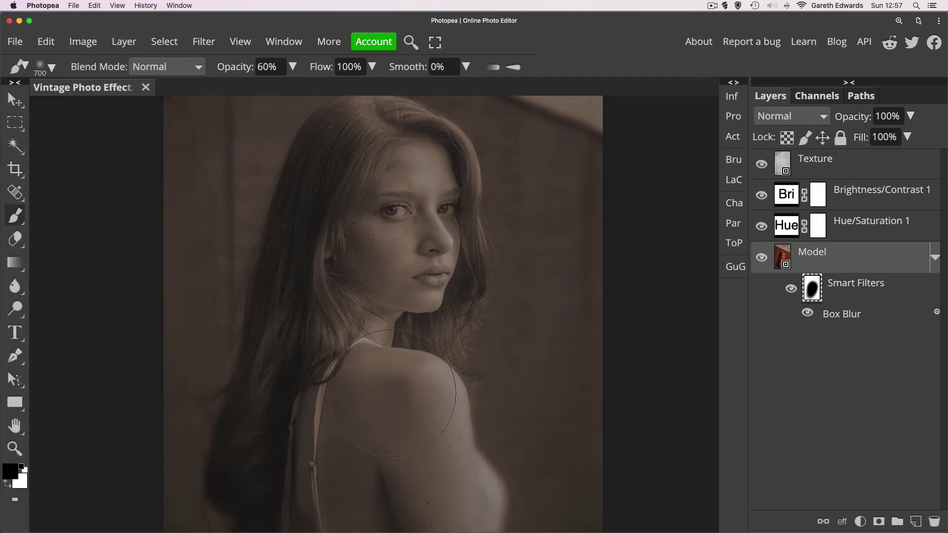
{"action": "left_click", "coordinate": [791, 290]}
{"action": "left_click", "coordinate": [791, 290]}
{"action": "left_click", "coordinate": [791, 290]}
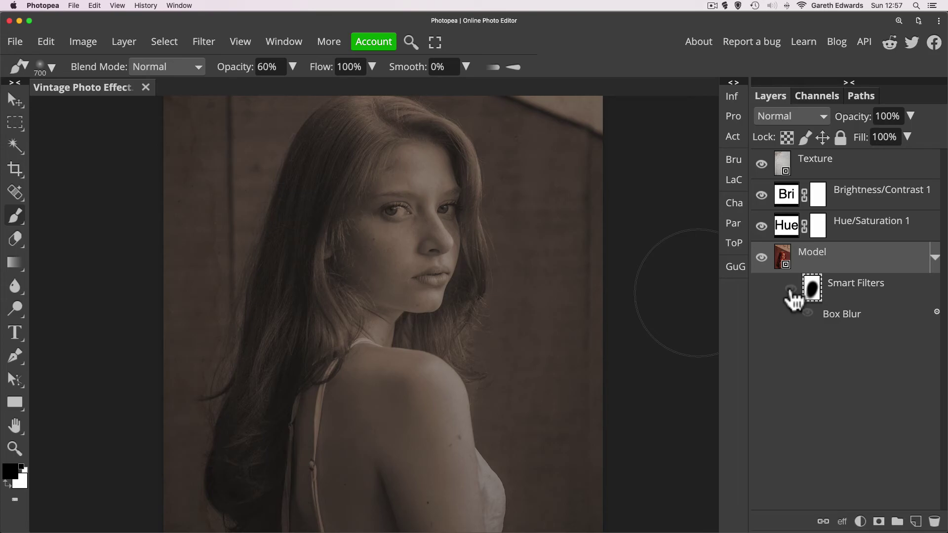
{"action": "left_click", "coordinate": [791, 291]}
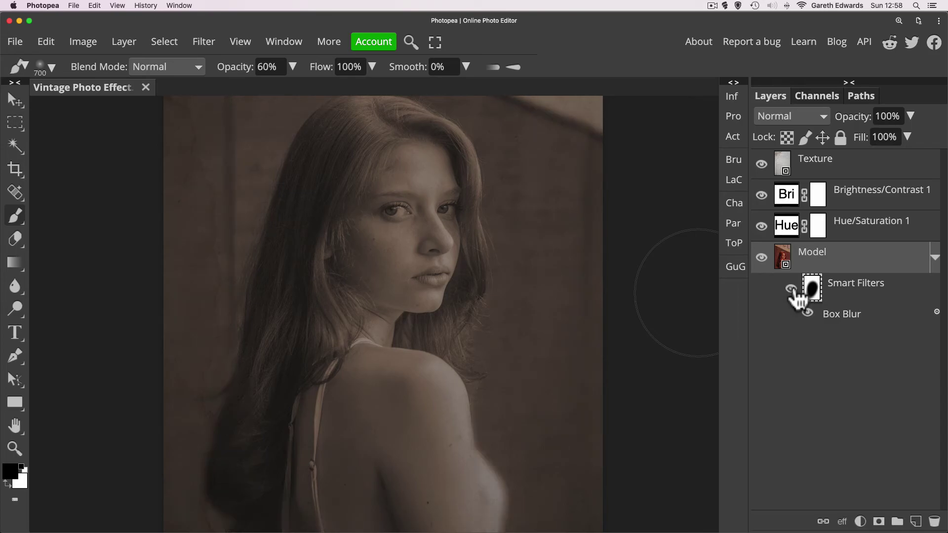
{"action": "key", "text": "super+minus"}
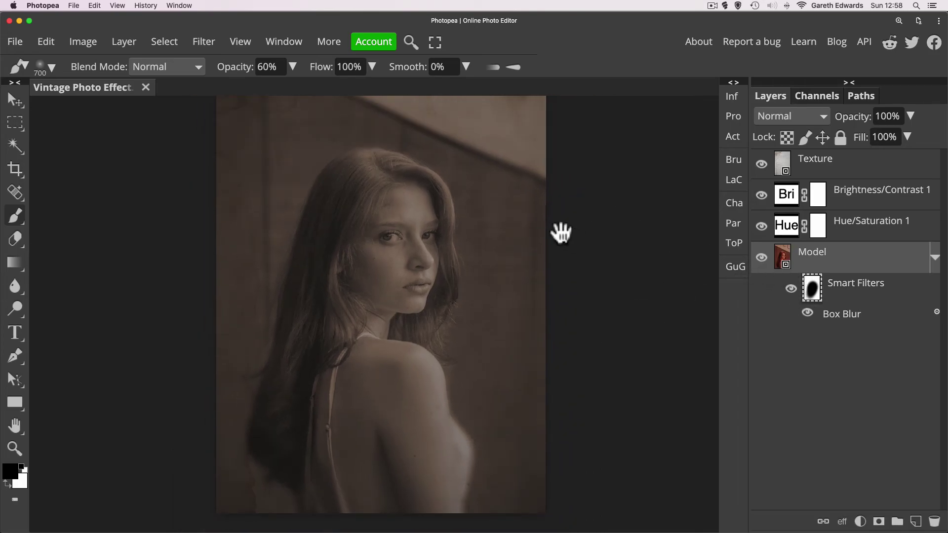
{"action": "left_click_drag", "start_coordinate": [524, 213], "coordinate": [513, 230]}
{"action": "key", "text": "super+minus"}
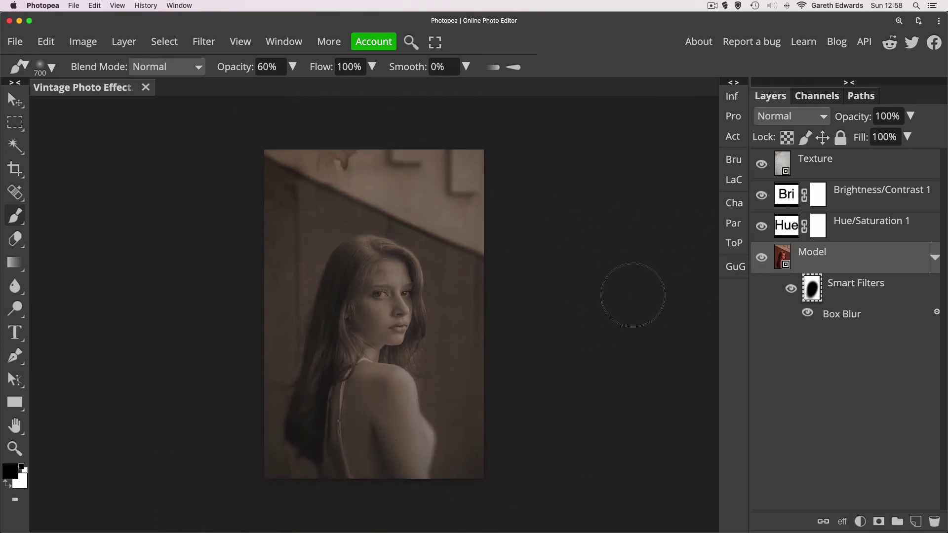
{"action": "left_click_drag", "start_coordinate": [451, 309], "coordinate": [454, 295]}
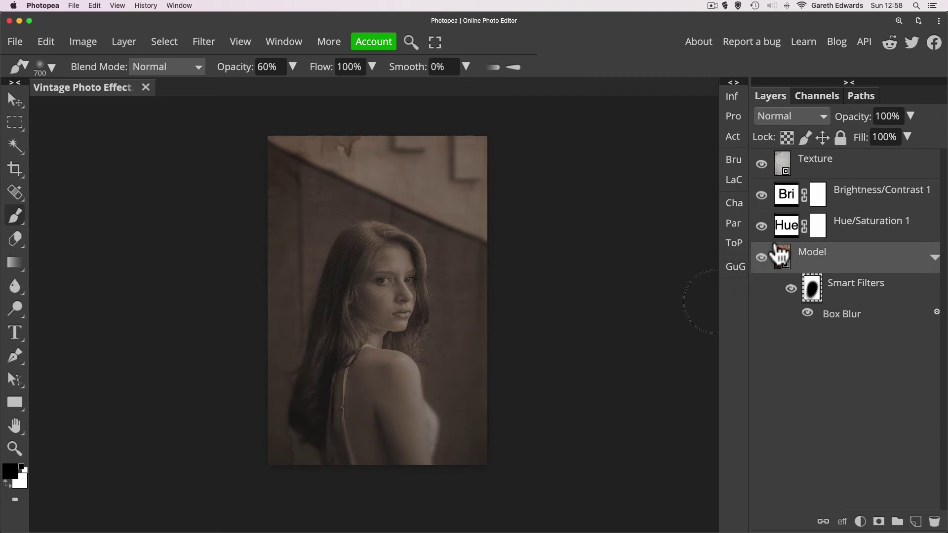
{"action": "left_click_drag", "start_coordinate": [791, 291], "coordinate": [765, 186]}
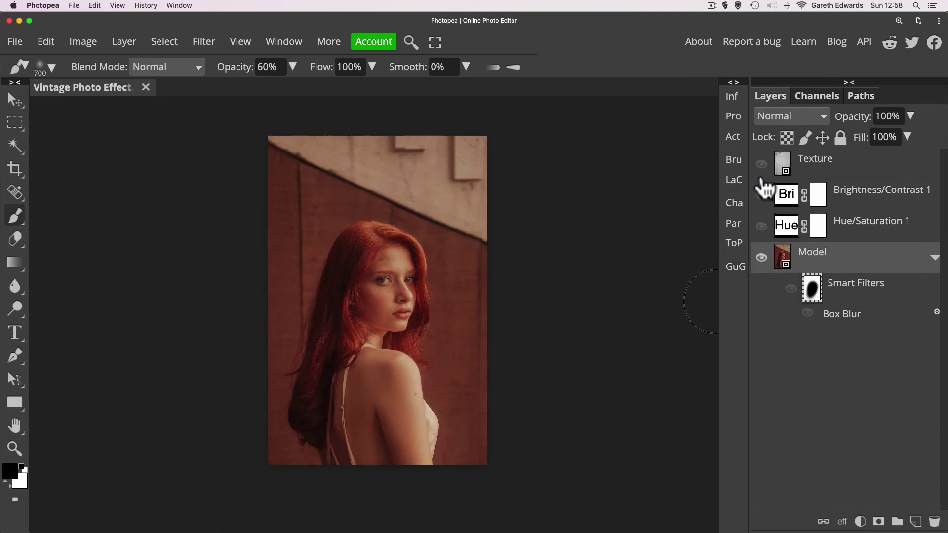
{"action": "left_click", "coordinate": [762, 227]}
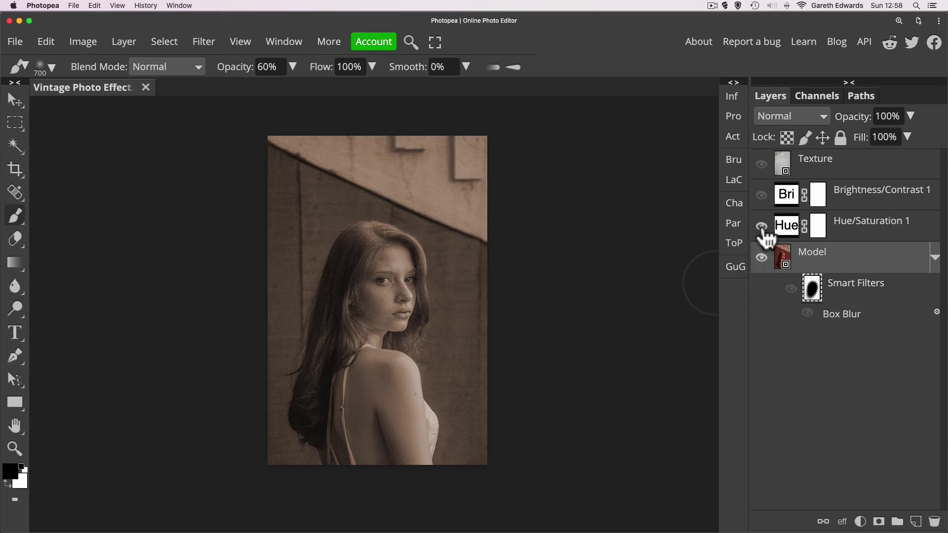
{"action": "left_click", "coordinate": [761, 195]}
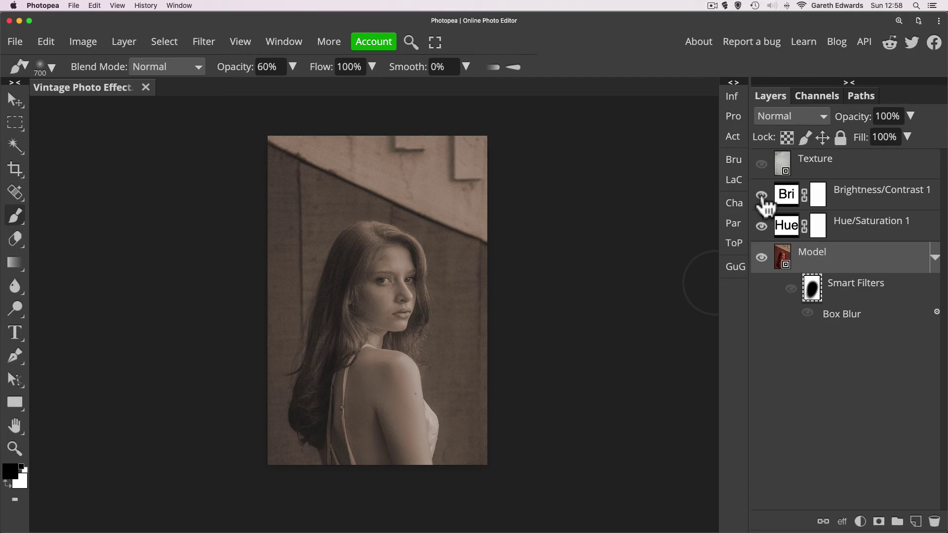
{"action": "left_click", "coordinate": [761, 164]}
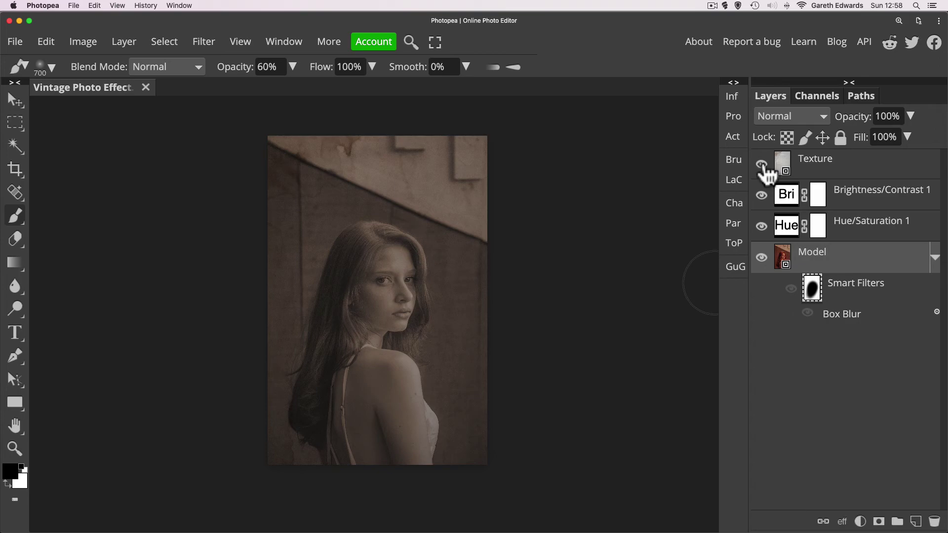
{"action": "left_click", "coordinate": [784, 165]}
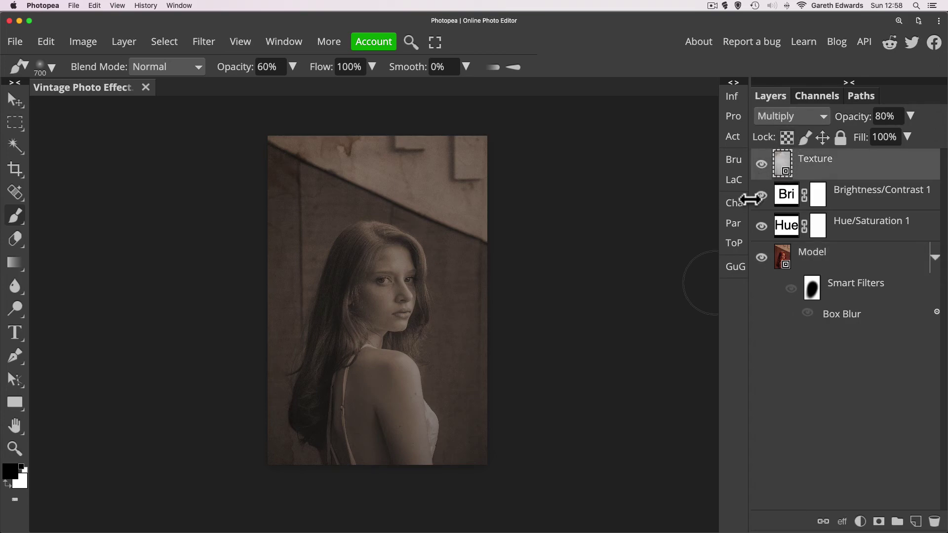
{"action": "left_click", "coordinate": [761, 165]}
{"action": "left_click", "coordinate": [761, 165]}
{"action": "left_click", "coordinate": [791, 288]}
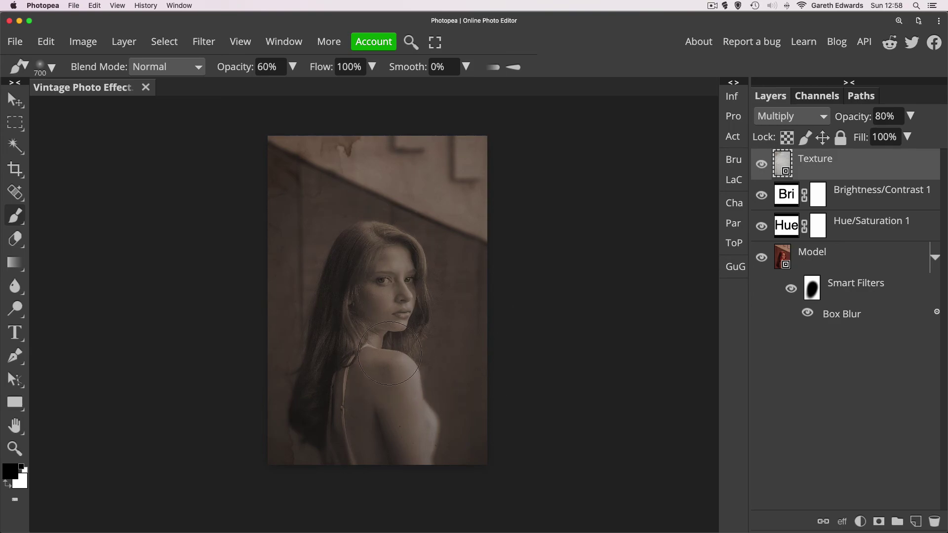
{"action": "left_click", "coordinate": [791, 291]}
{"action": "left_click", "coordinate": [792, 290]}
{"action": "key", "text": "super+equal"}
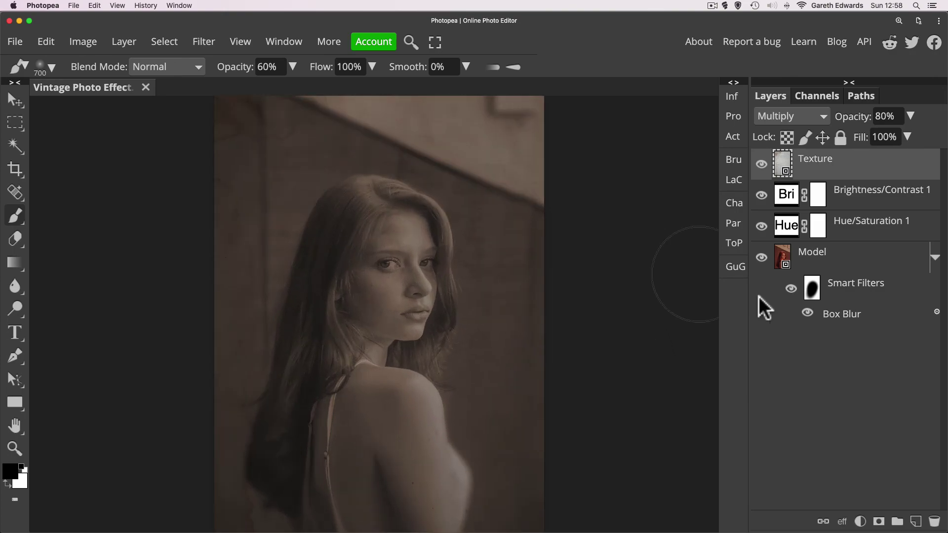